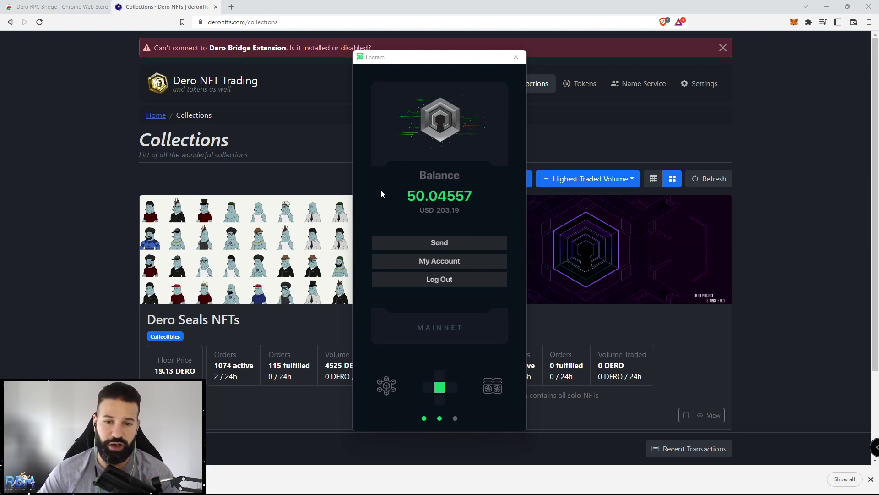
click(359, 118)
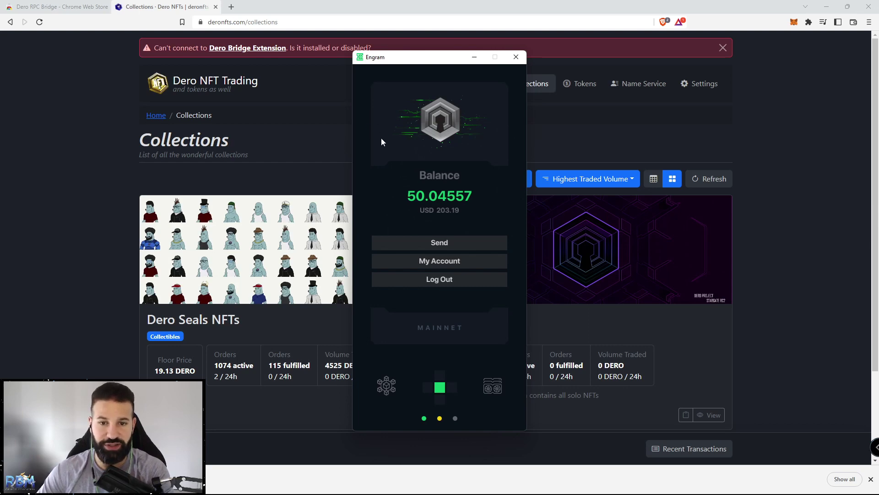
key(Right)
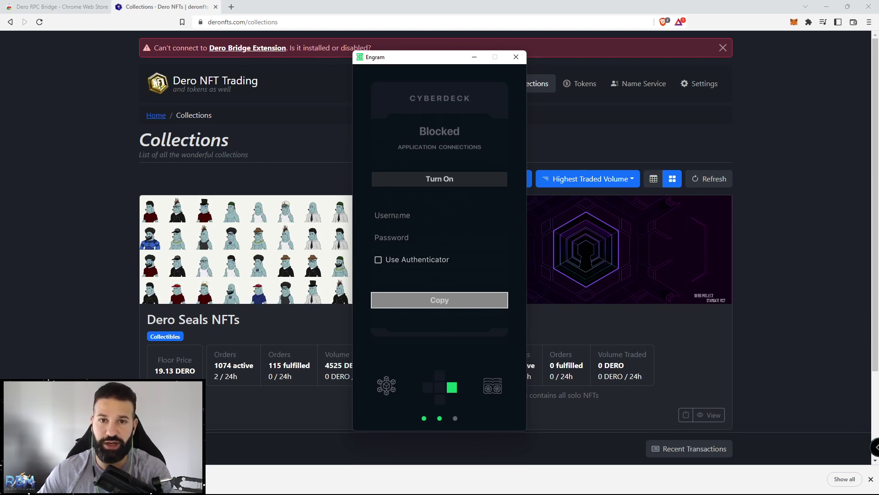
click(396, 214)
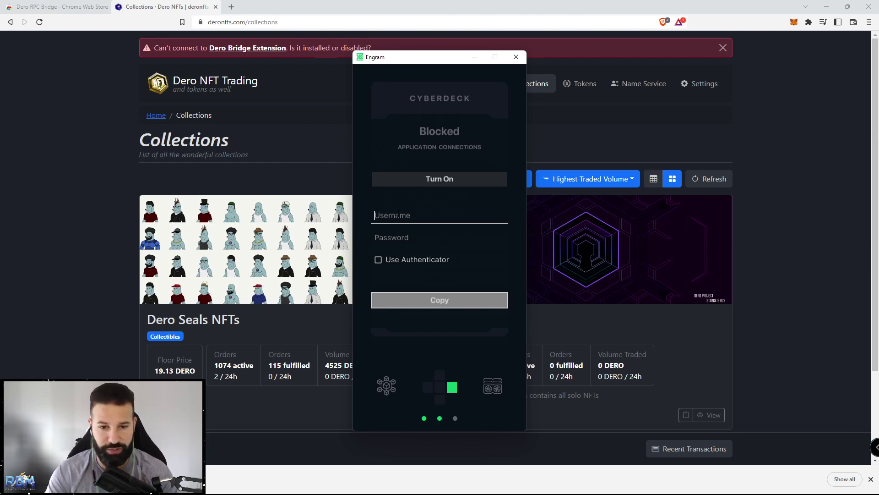
text(rbmcryptodemo)
key(Tab)
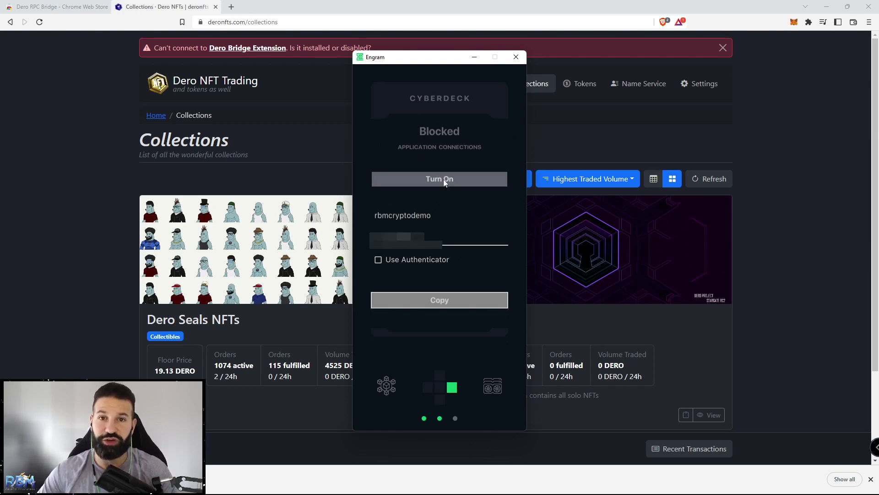
click(443, 179)
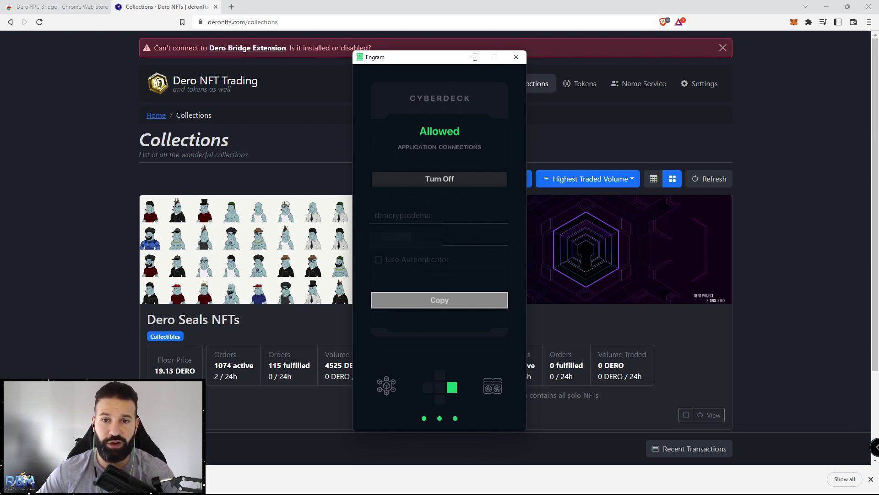
click(322, 134)
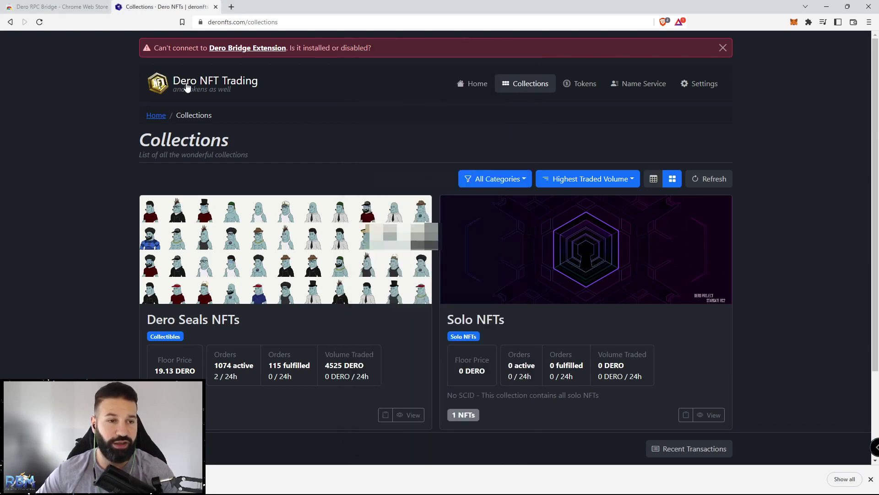
click(64, 10)
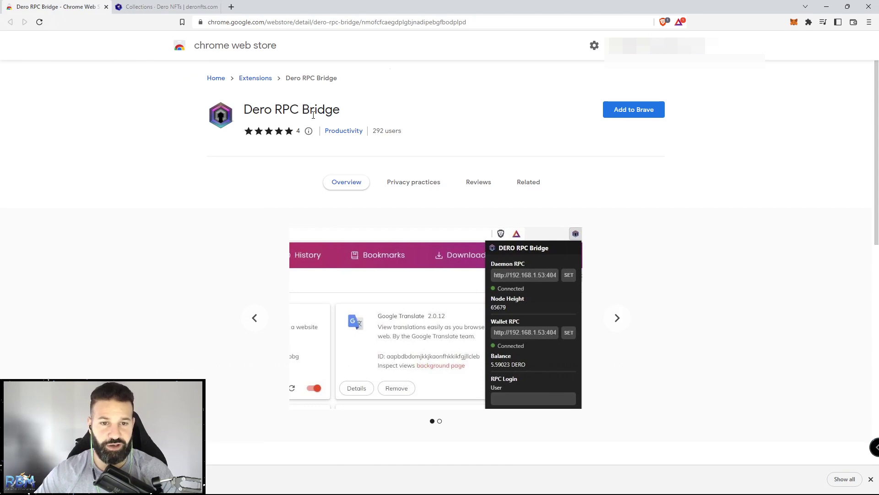
click(631, 111)
click(466, 120)
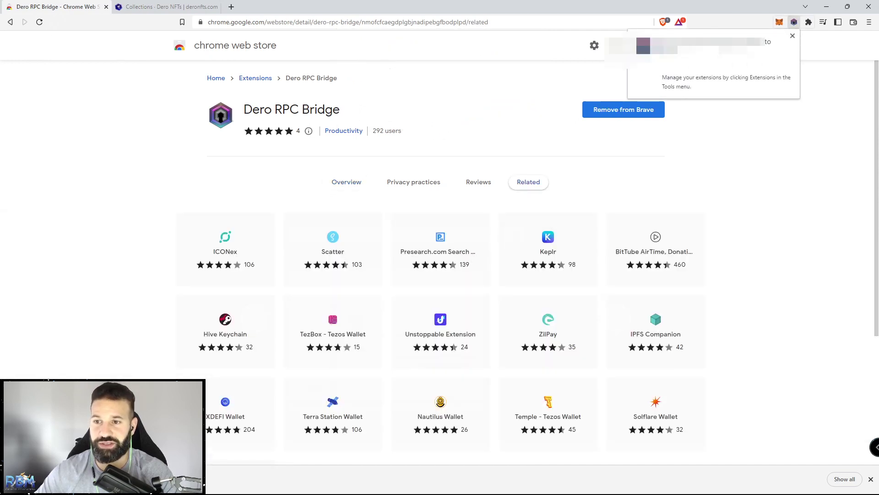
click(794, 22)
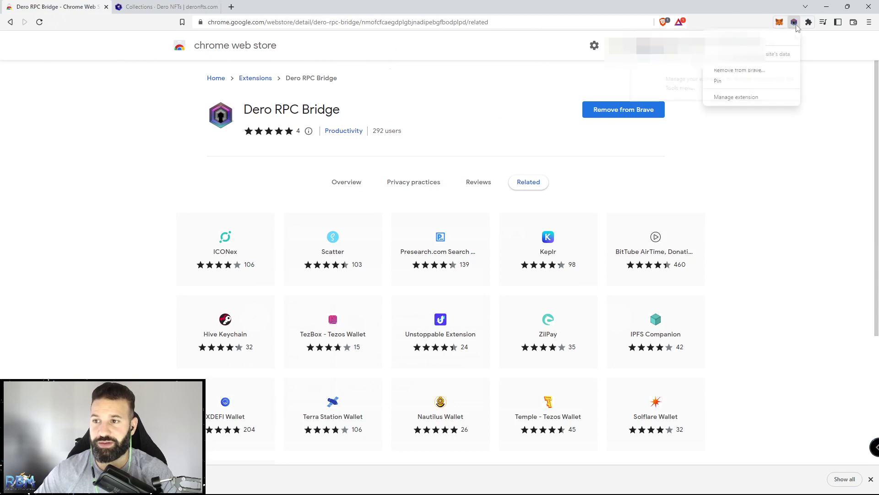
click(767, 80)
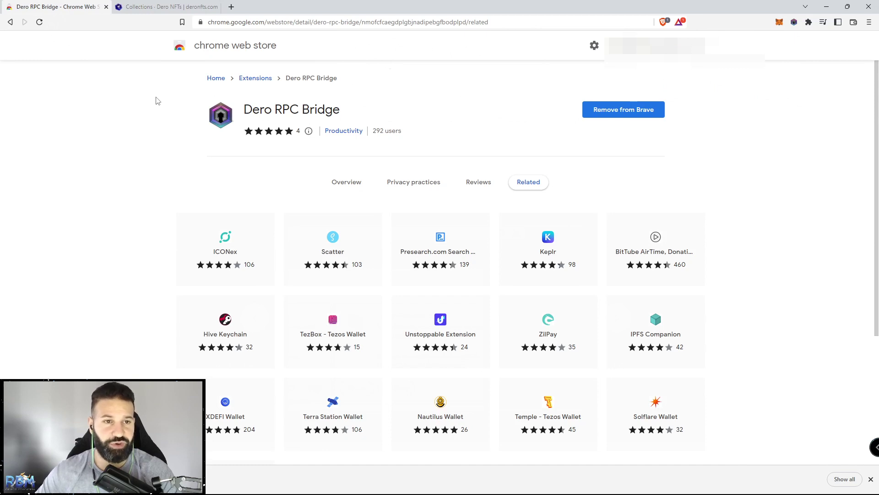
click(155, 7)
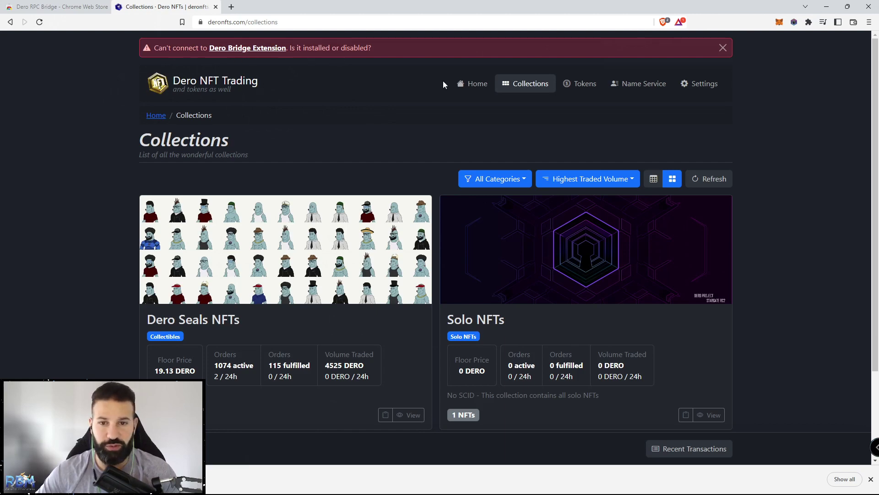
click(794, 24)
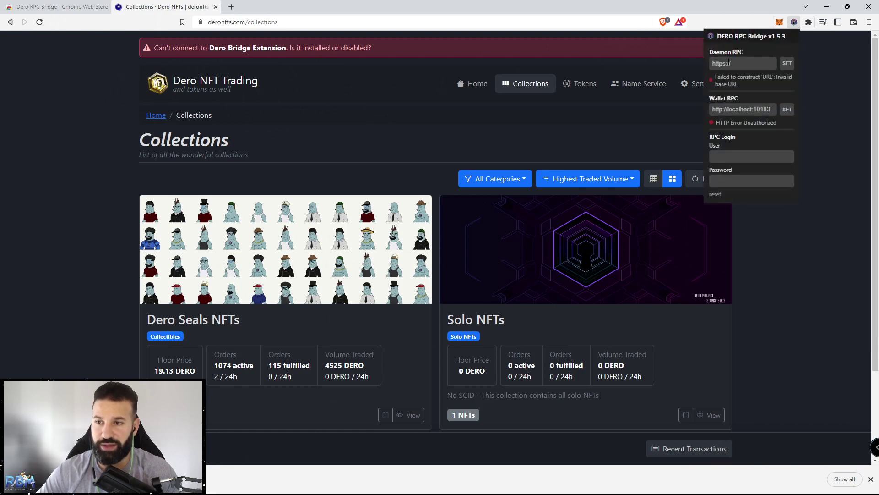
click(747, 65)
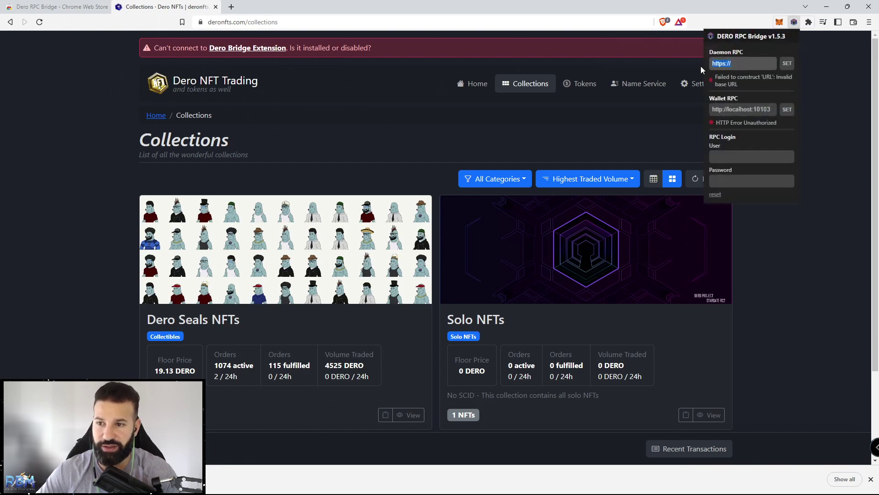
key(ctrl+v)
click(787, 64)
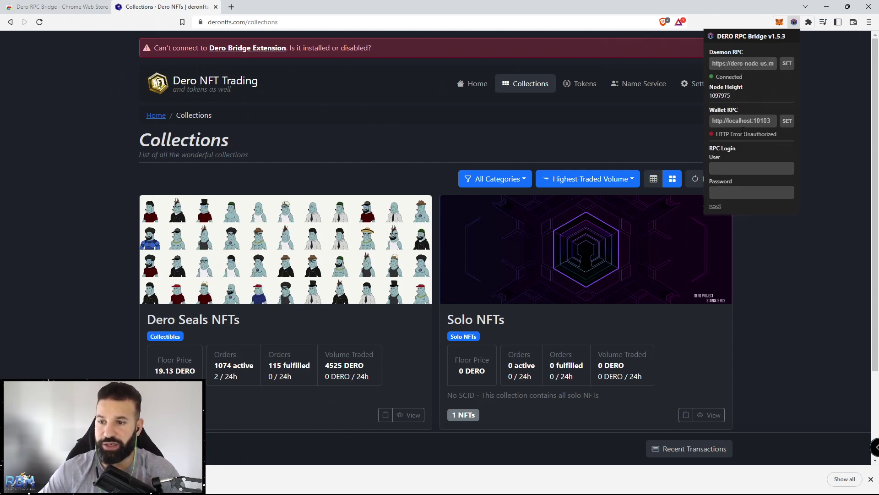
click(735, 167)
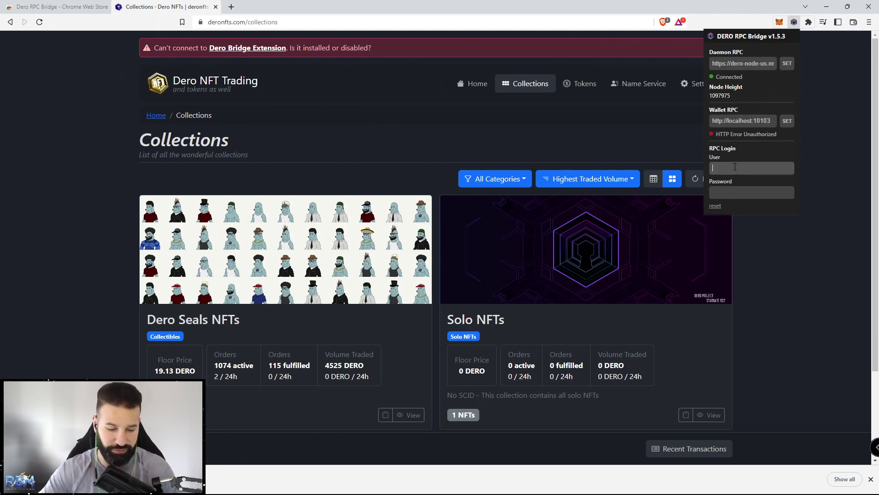
text(rbmcryptodemo)
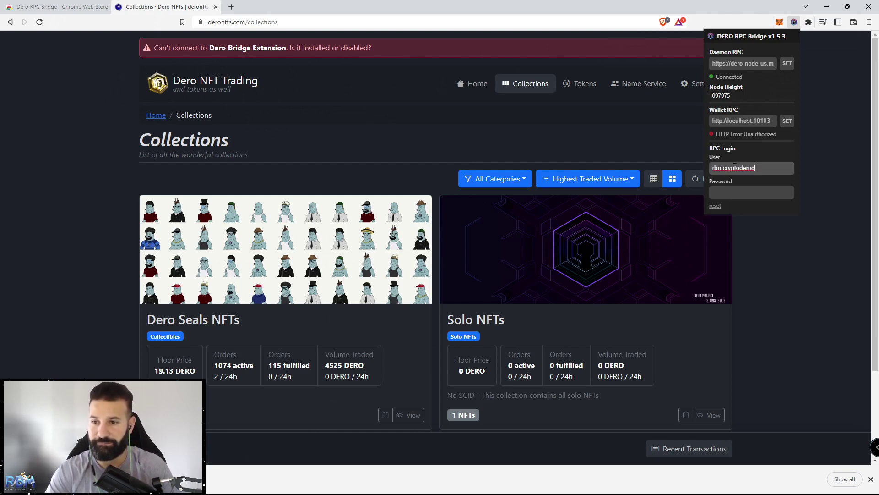
key(Tab)
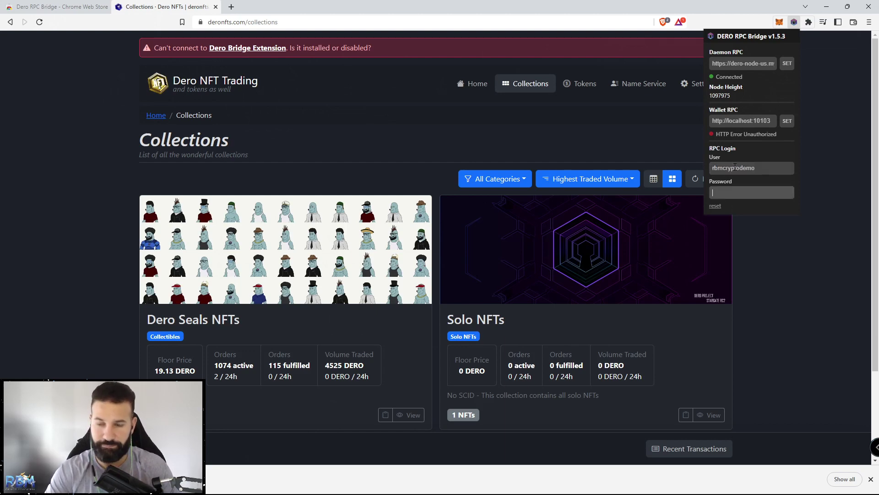
text(••••••••)
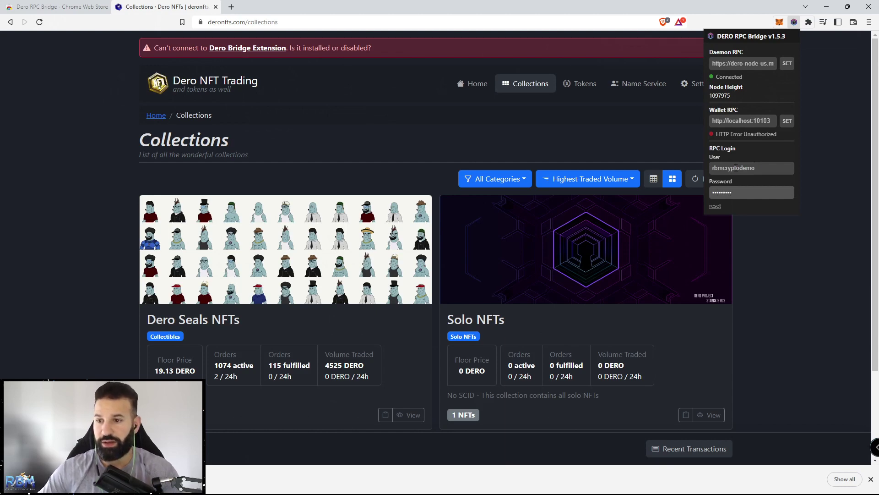
click(754, 151)
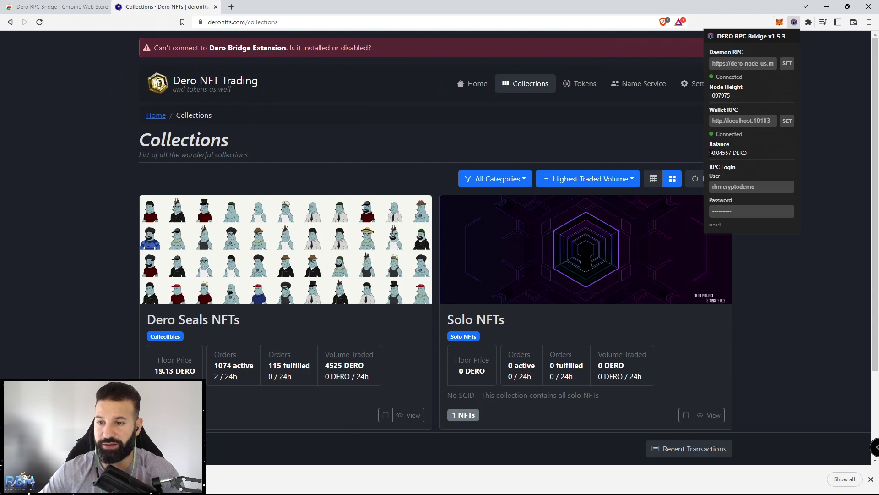
drag(711, 152, 758, 156)
click(757, 155)
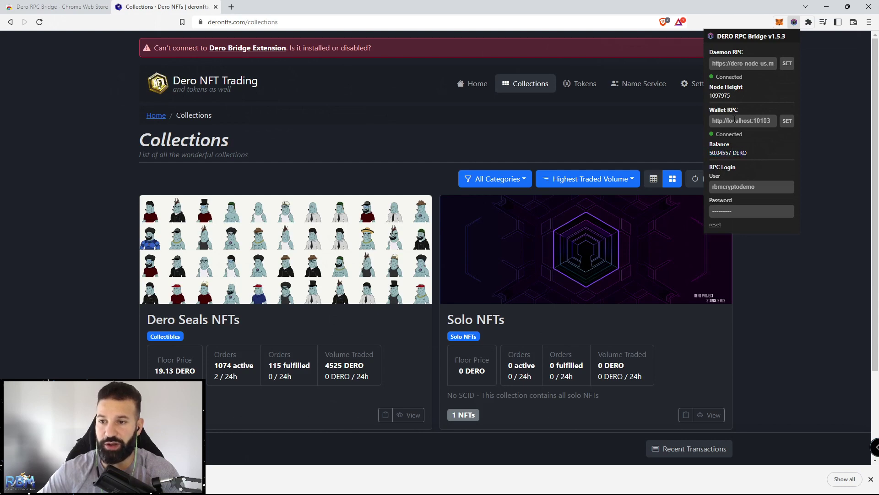
click(306, 81)
key(F5)
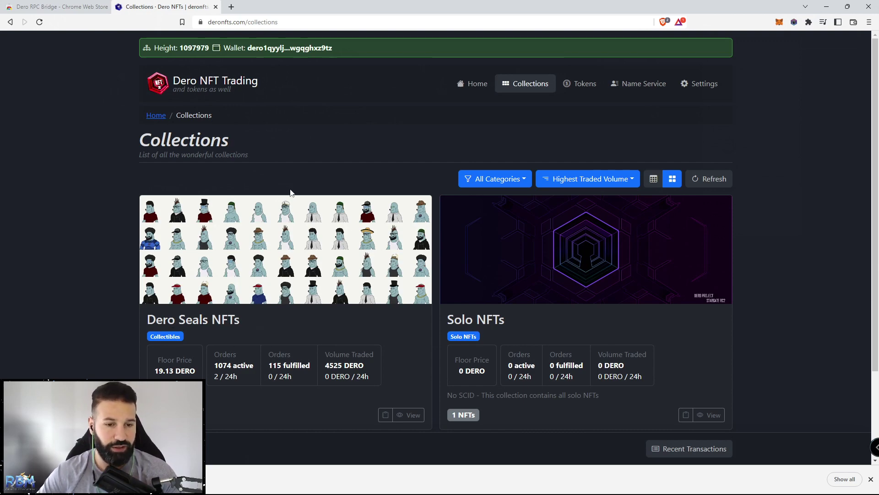
scroll(237, 240, down, 3)
scroll(233, 261, up, 3)
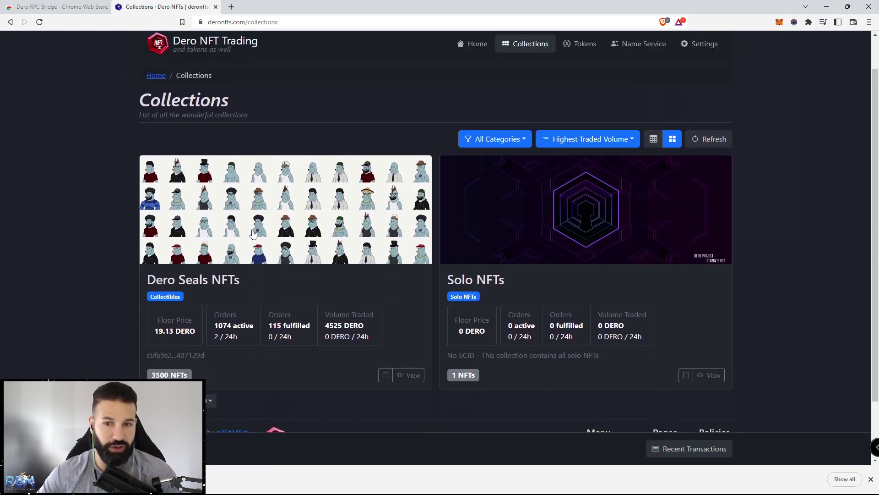
click(223, 253)
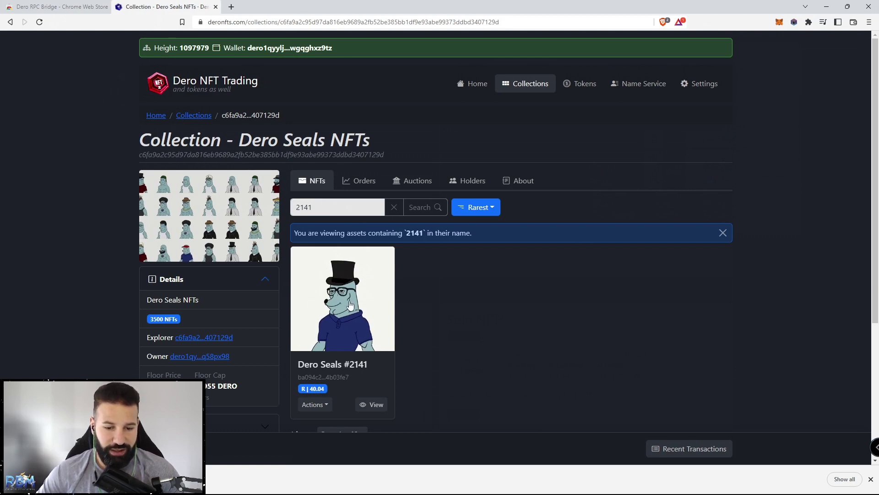
scroll(356, 267, down, 1)
click(356, 267)
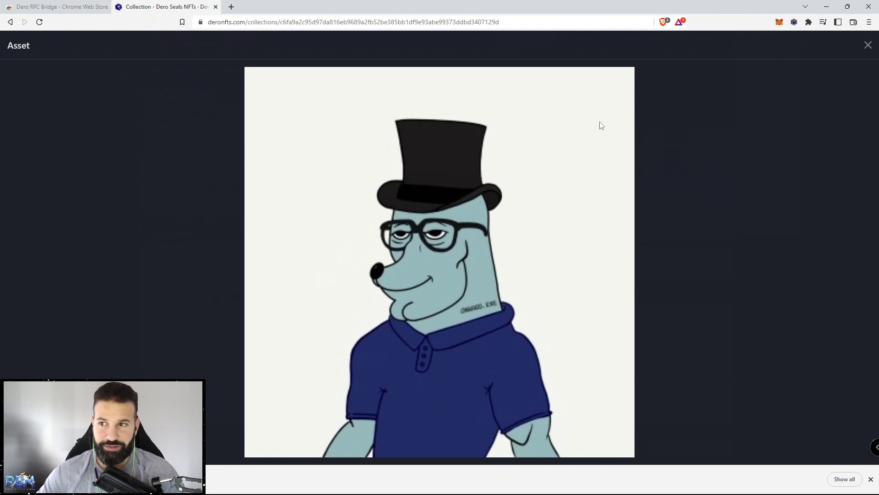
click(868, 45)
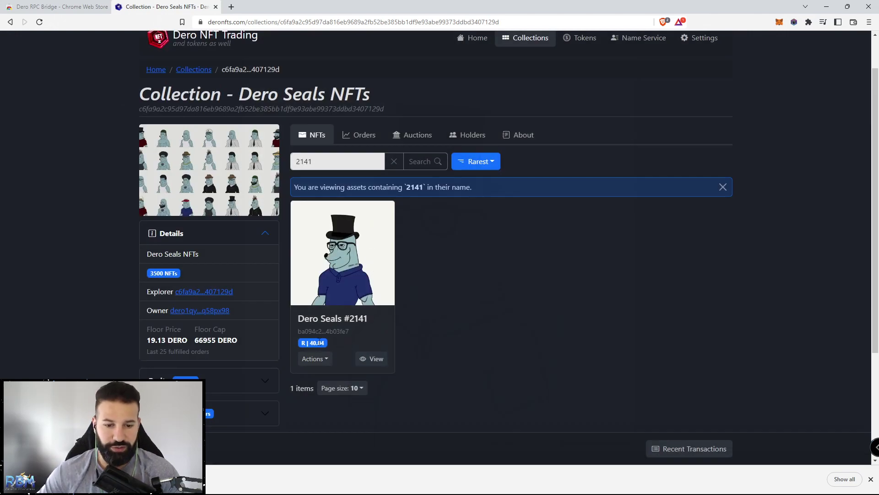
click(372, 357)
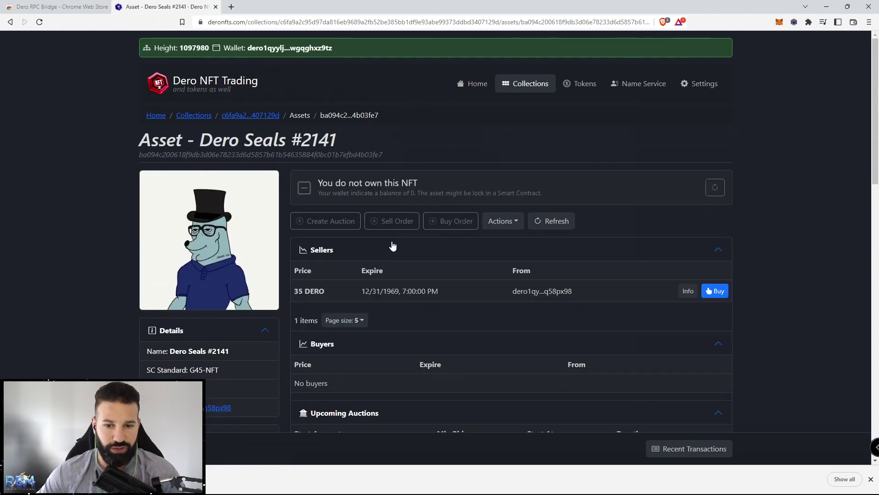
scroll(406, 261, down, 1)
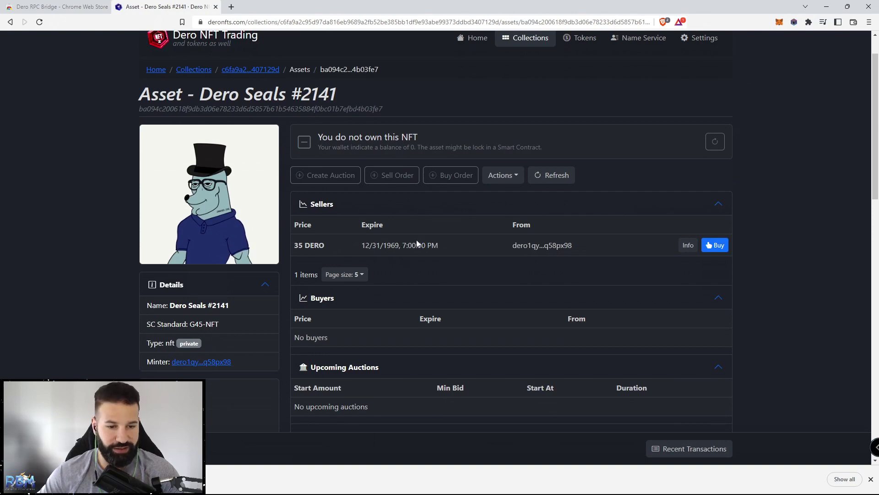
click(714, 245)
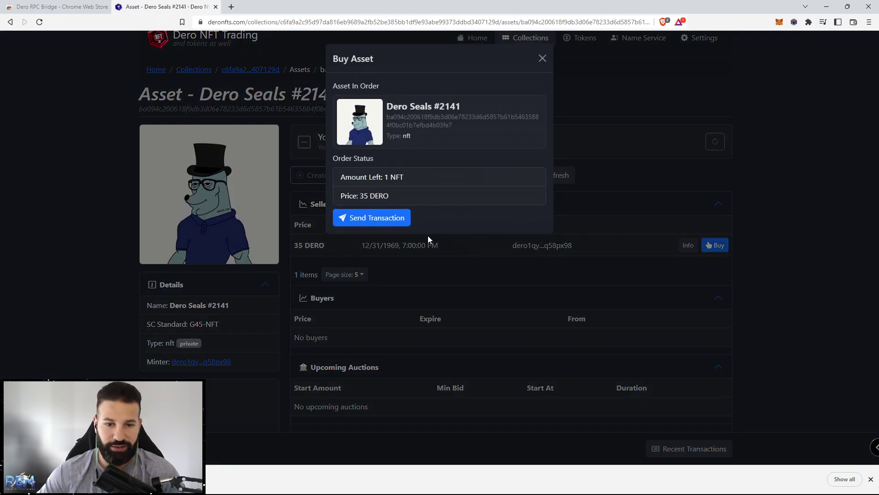
click(389, 219)
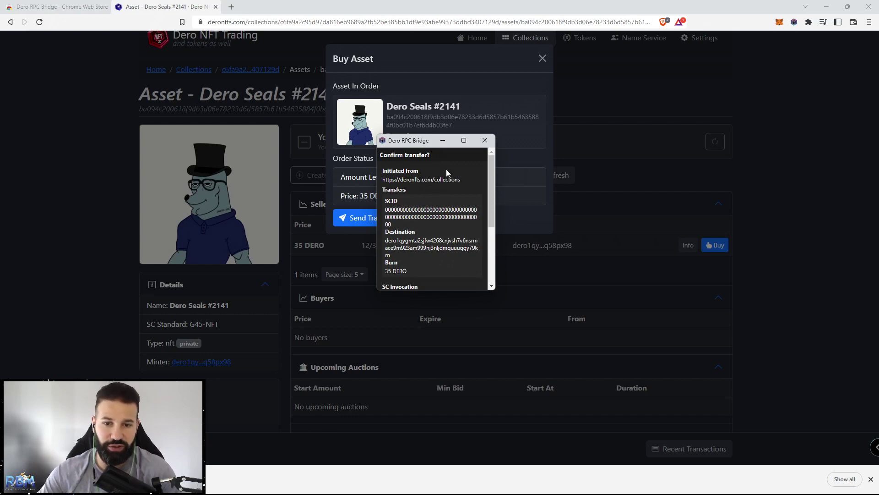
scroll(429, 197, down, 2)
scroll(429, 197, down, 2)
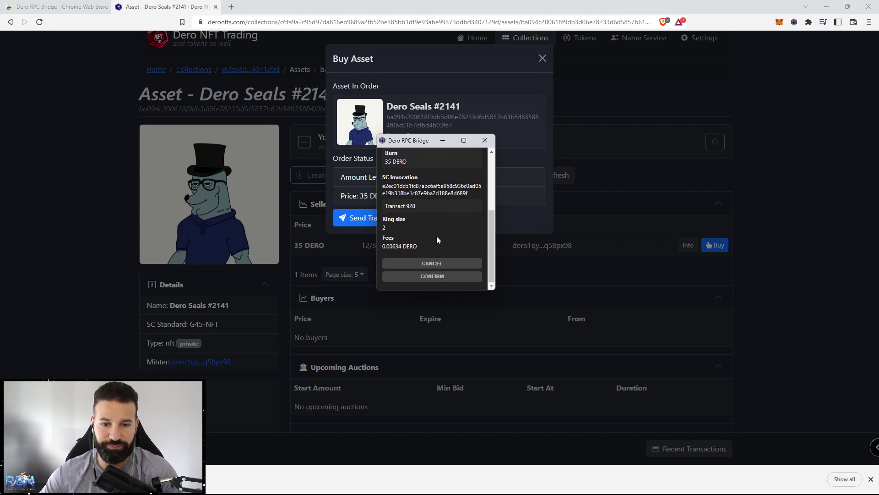
click(442, 276)
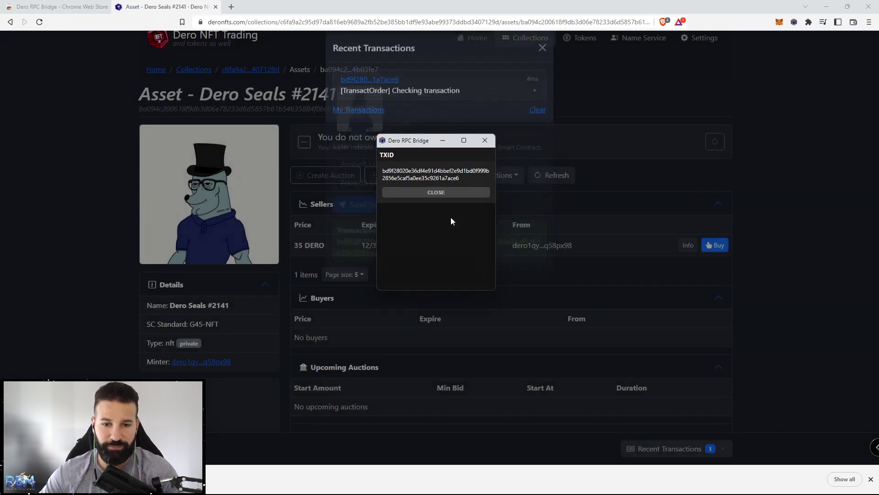
click(425, 193)
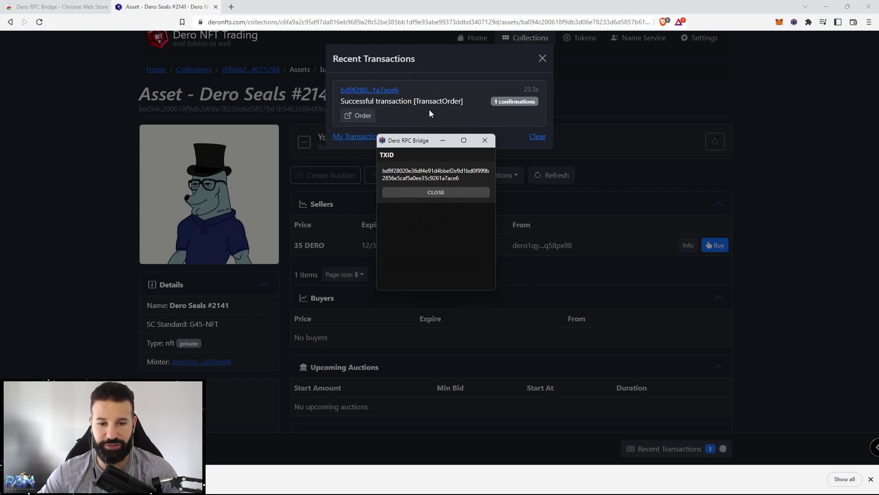
click(443, 193)
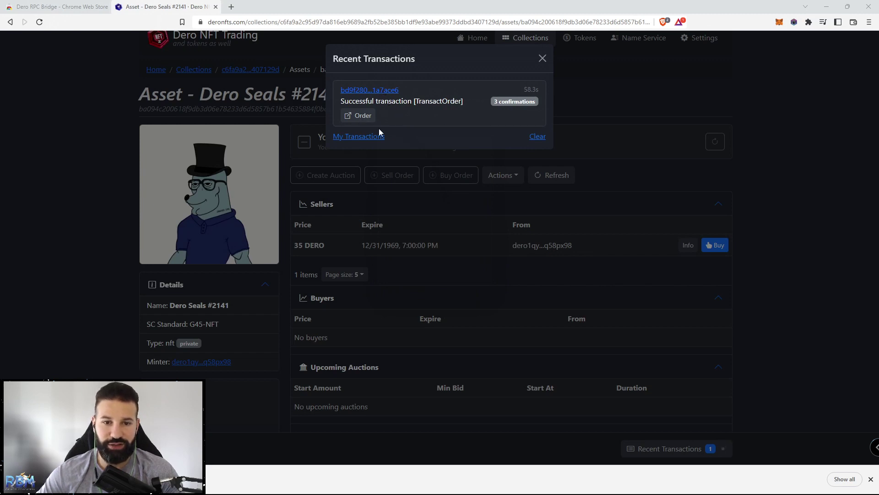
click(542, 58)
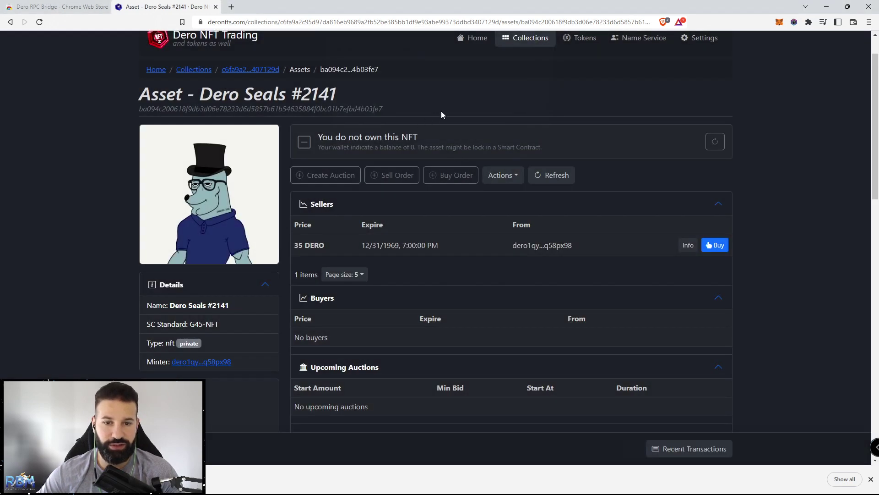
key(F5)
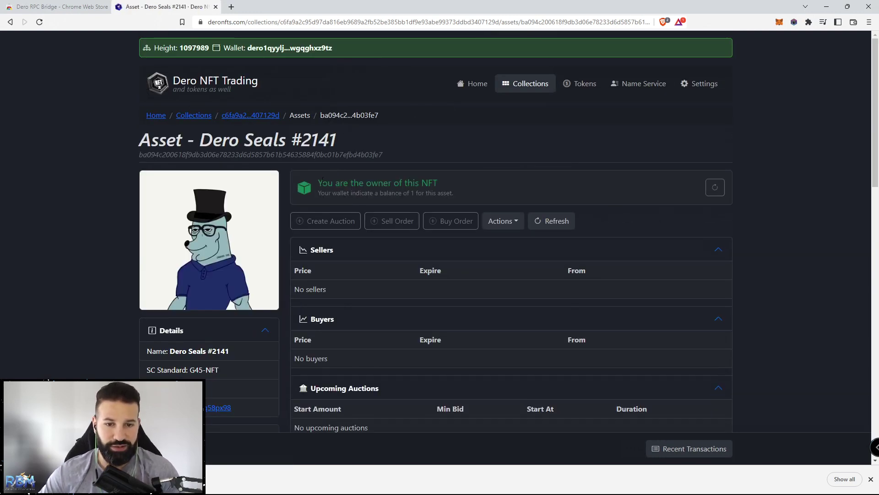
drag(319, 183, 432, 183)
click(448, 185)
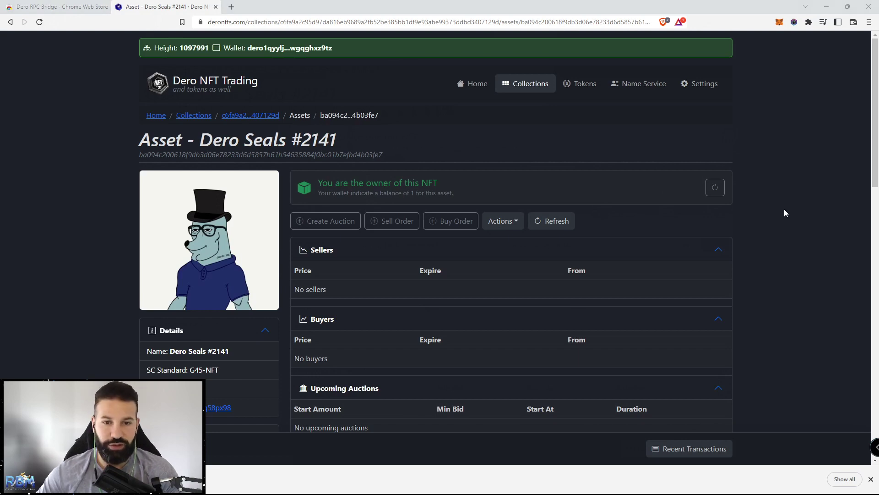
double_click(215, 155)
right_click(213, 156)
click(235, 166)
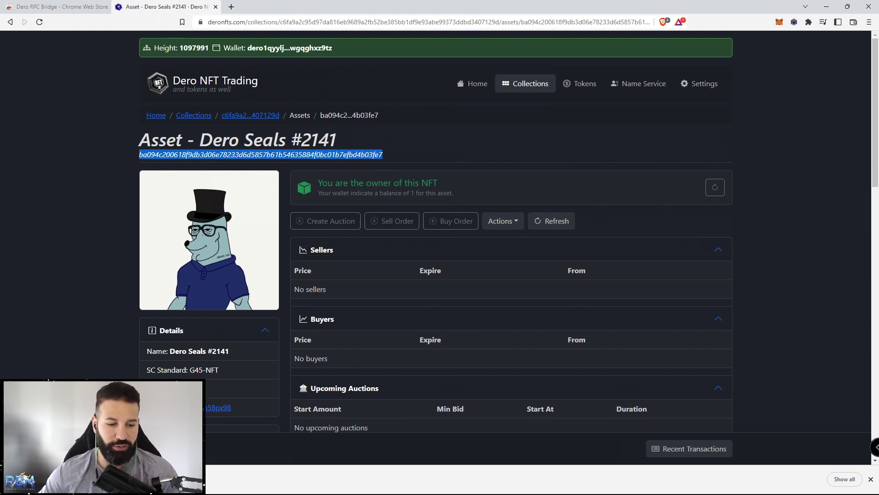
click(215, 407)
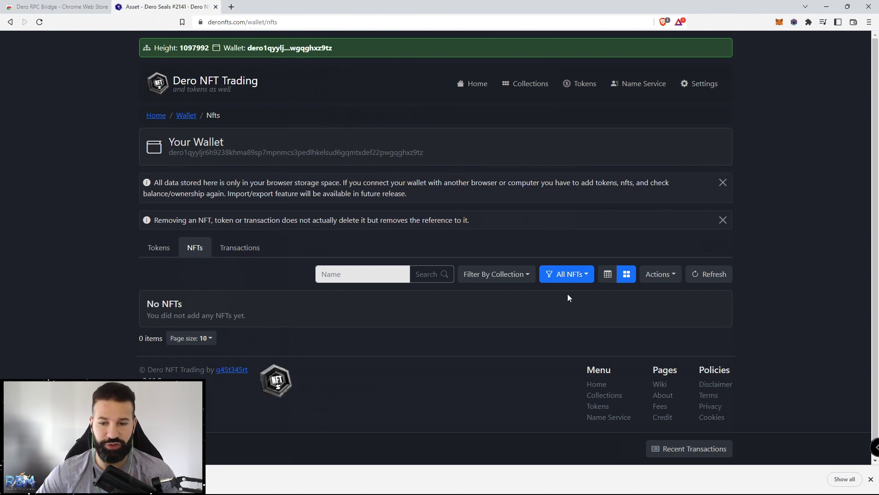
click(664, 275)
click(649, 295)
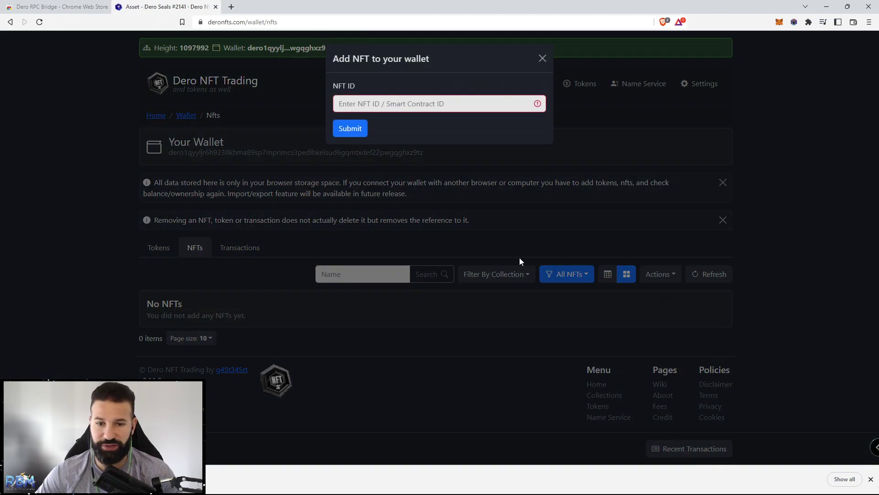
click(379, 103)
key(ctrl+v)
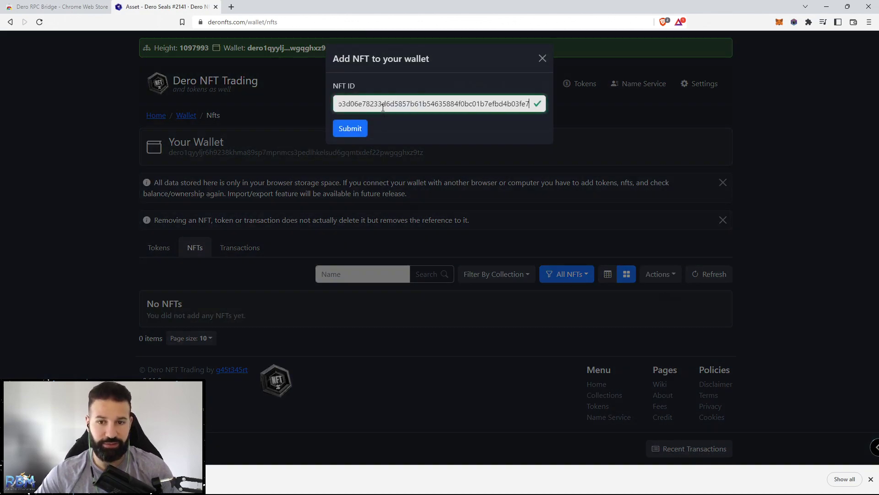
click(356, 132)
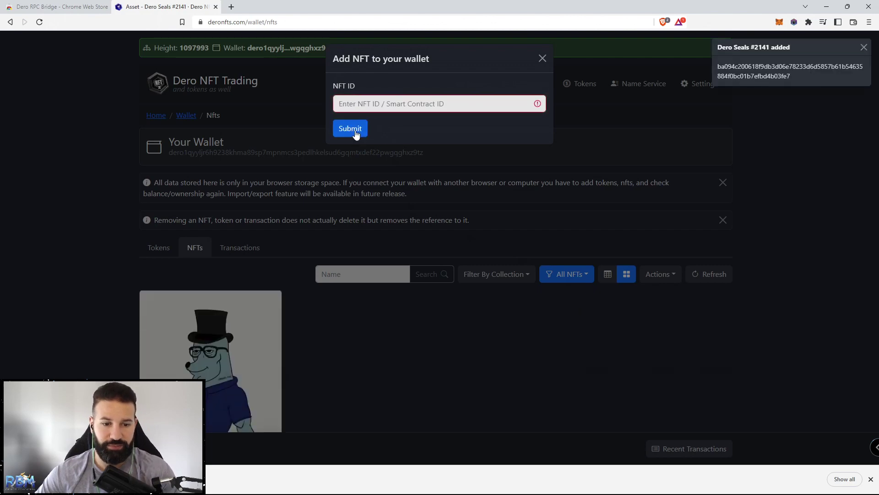
click(337, 222)
scroll(336, 222, down, 4)
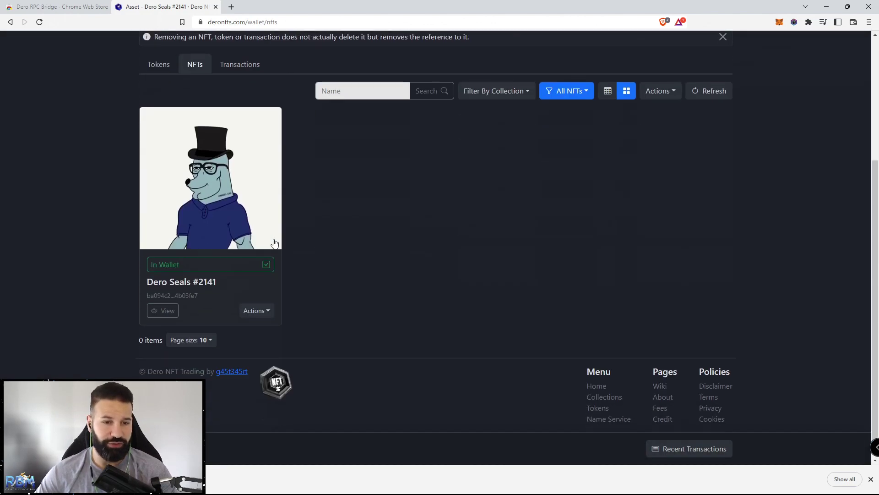
scroll(206, 219, up, 1)
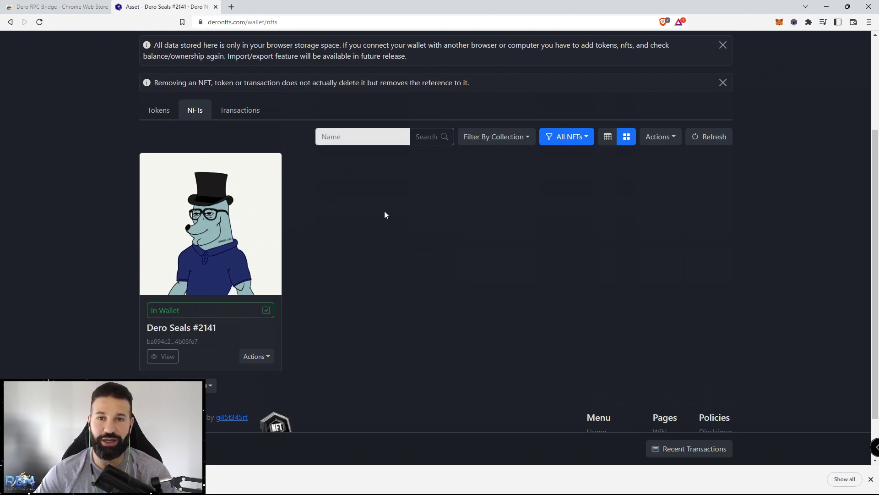
scroll(393, 220, up, 3)
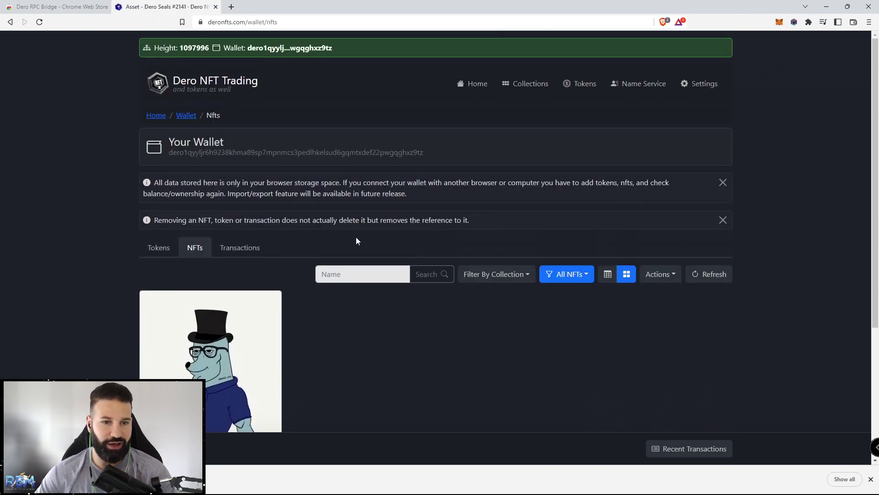
scroll(320, 209, down, 4)
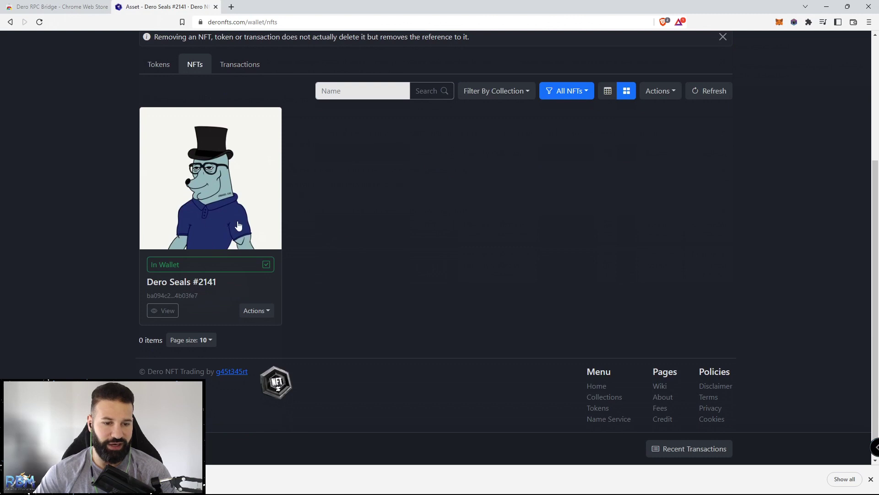
scroll(384, 215, up, 2)
scroll(338, 252, up, 2)
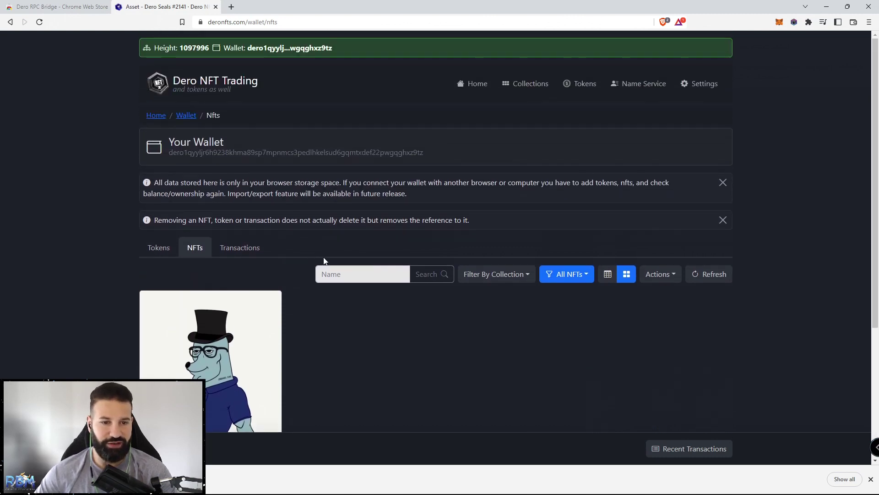